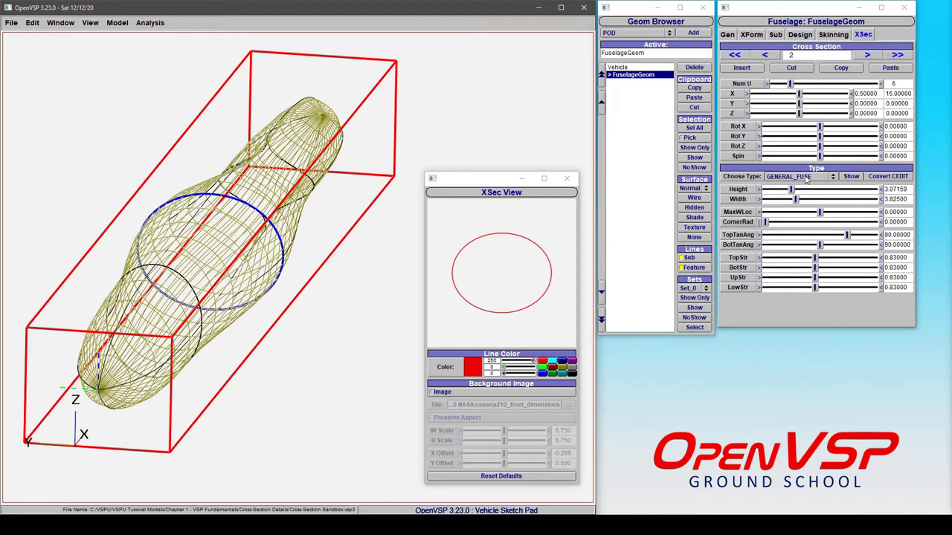
- Pick GENERAL_FUSE from the Choose Type list for fuselage cross-section 2
left_click(793, 182)
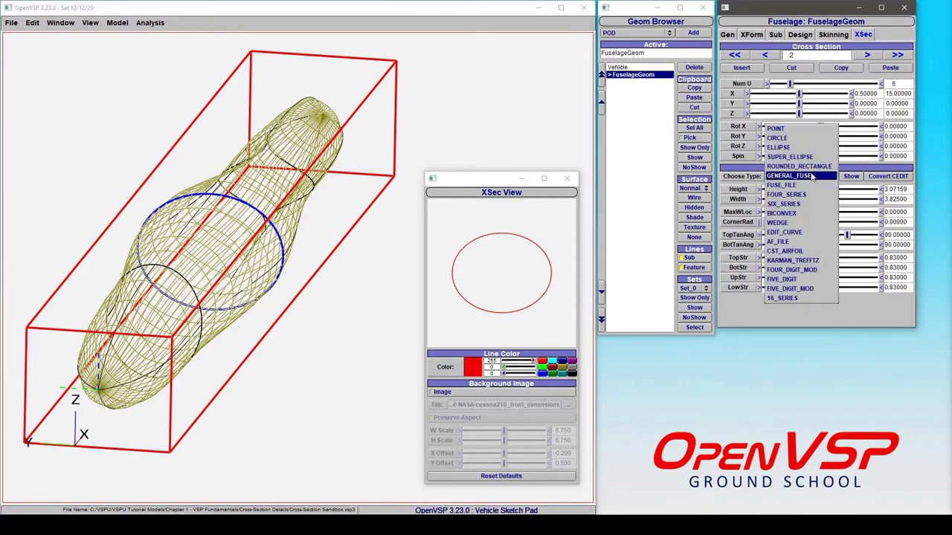
left_click(806, 177)
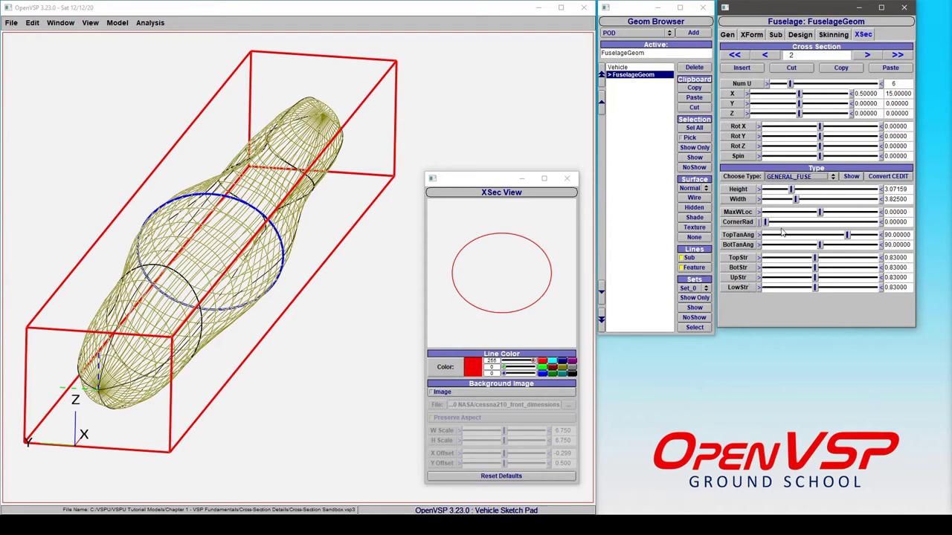
- Slide MaxWLoc up and back down, settling the widest point at 0.24545
mouse_move(821, 214)
left_mouse_down()
mouse_move(833, 215)
mouse_move(812, 226)
mouse_move(827, 225)
left_mouse_up()
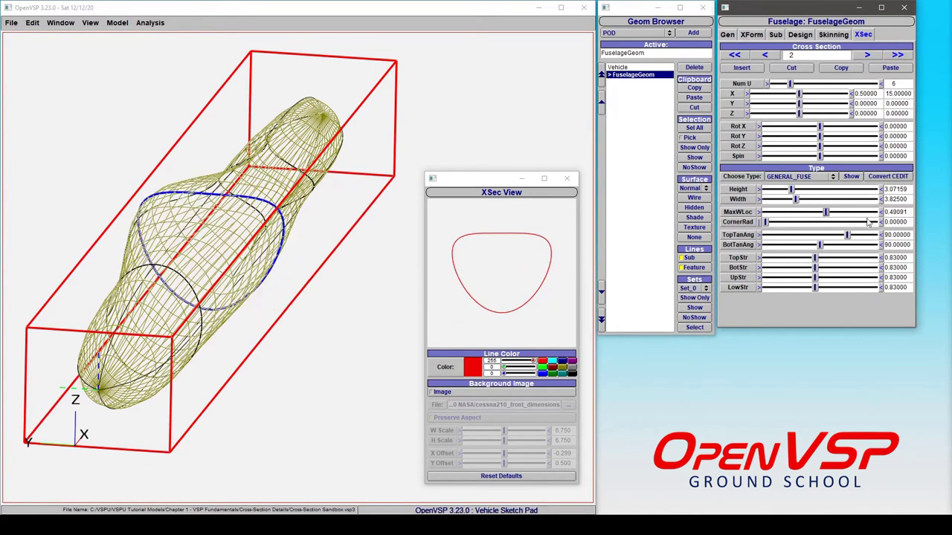
left_click_drag(826, 214, 837, 215)
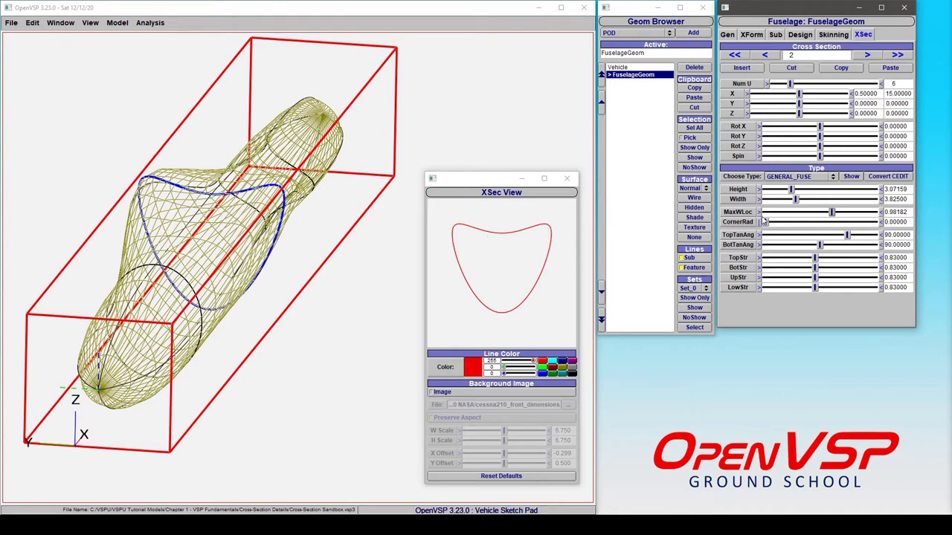
left_click_drag(831, 213, 822, 214)
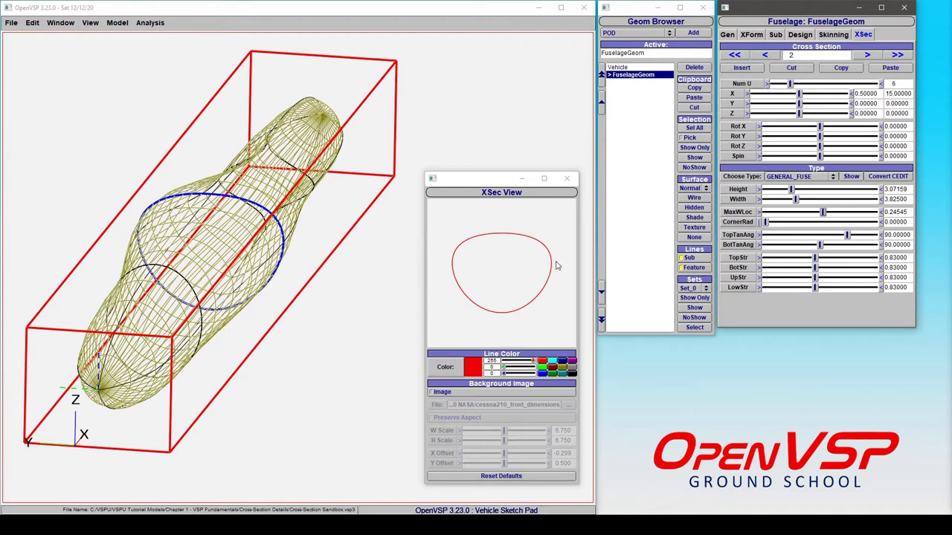
- Lower TopTanAng and check its parameter info window before closing it
left_click_drag(847, 236, 821, 236)
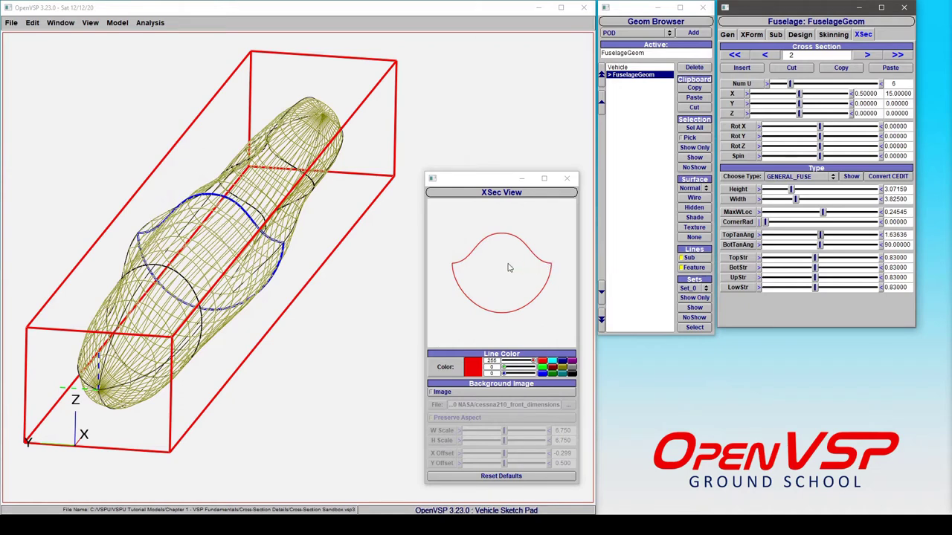
left_click(738, 235)
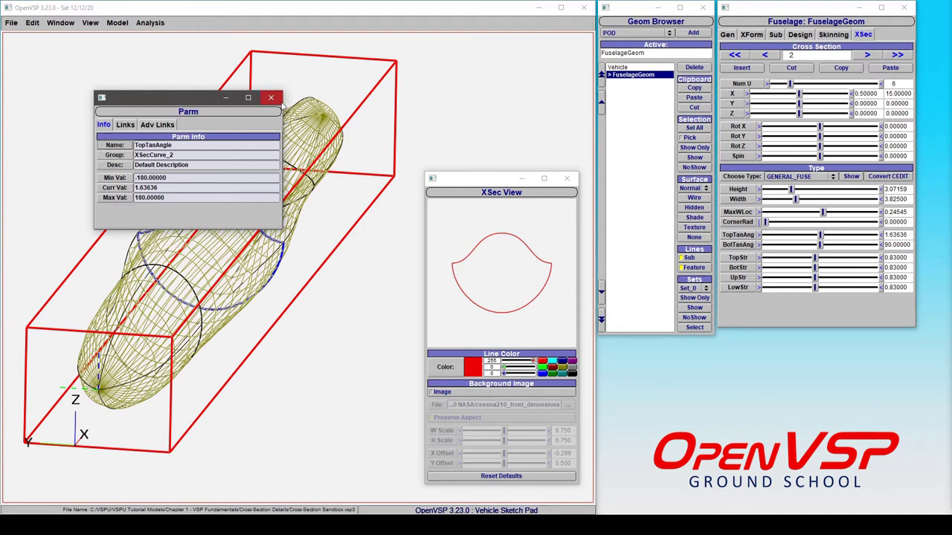
left_click(272, 98)
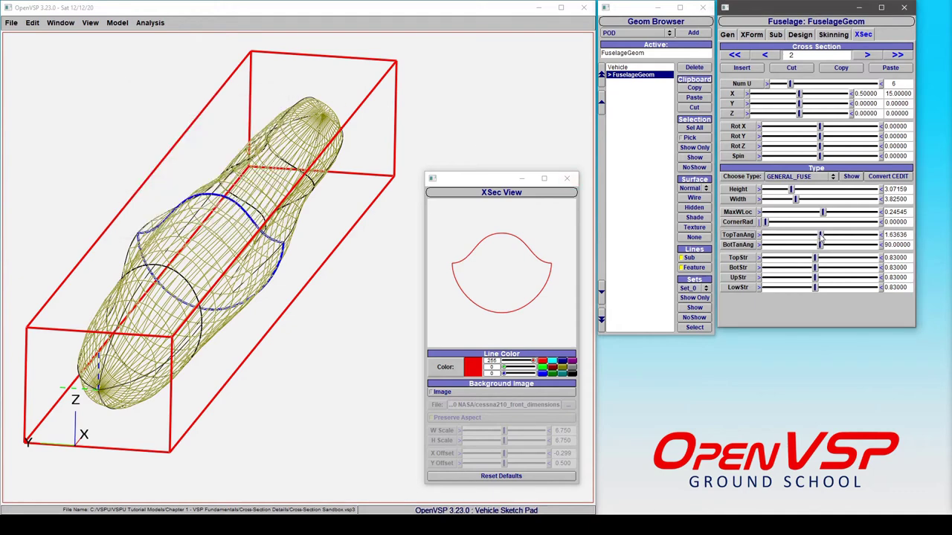
- Sweep TopTanAng from minimum to 180, then settle angles near 13.09 top and 56.45 bottom
left_click_drag(821, 237, 711, 236)
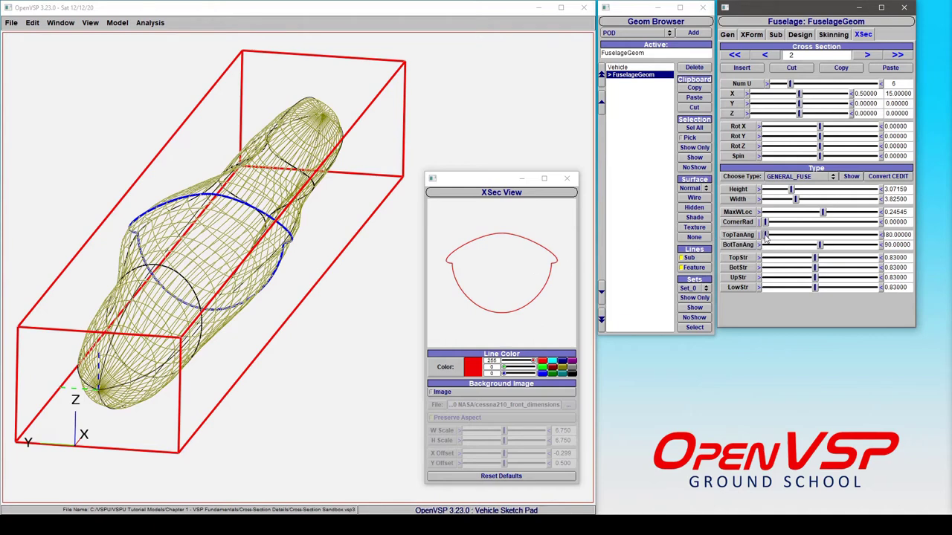
left_click_drag(765, 235, 796, 237)
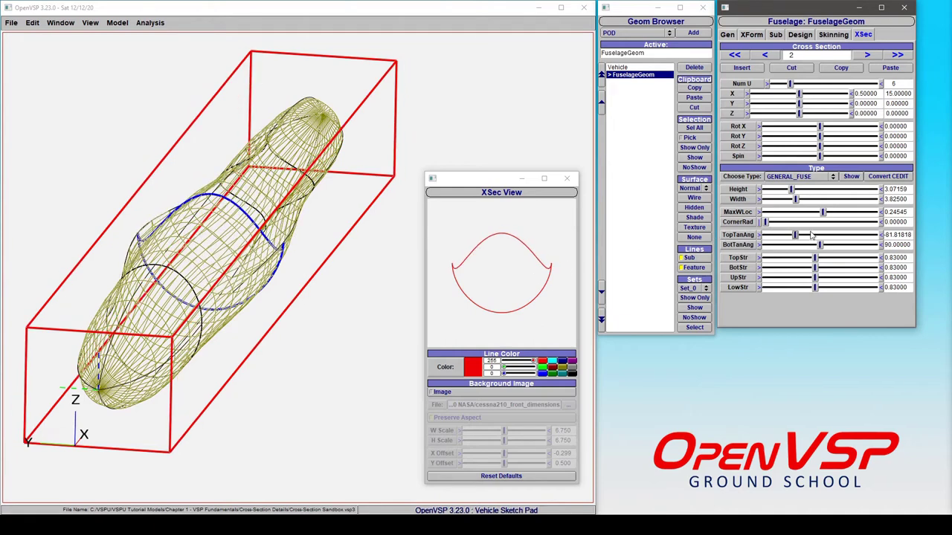
left_click(857, 232)
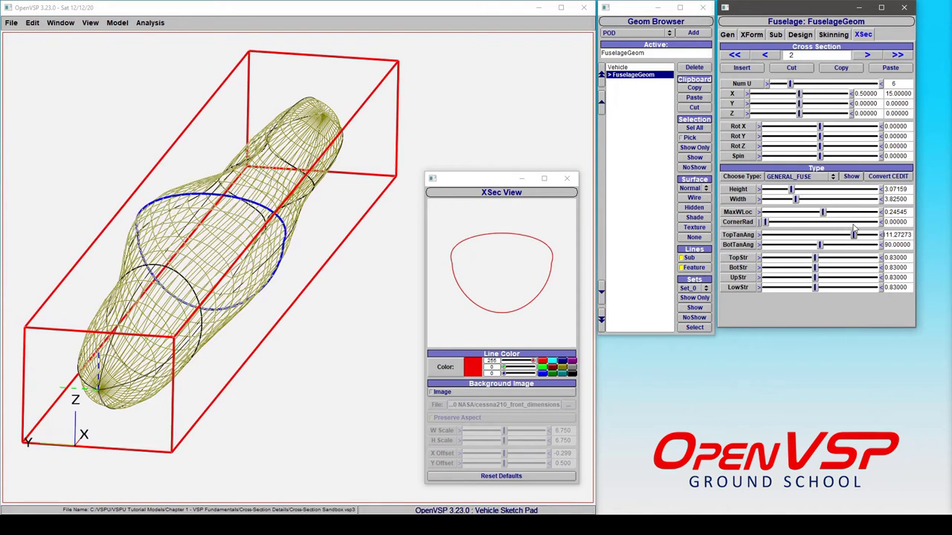
left_click(876, 235)
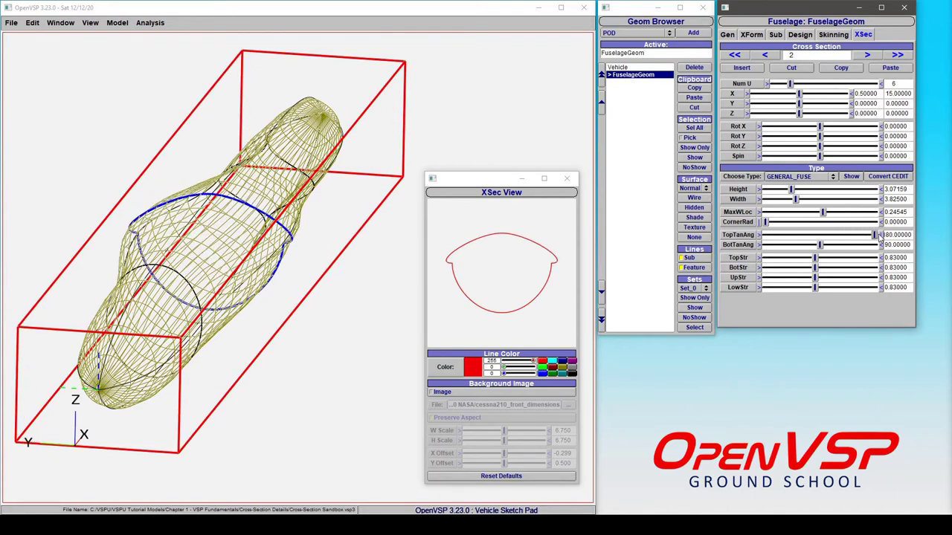
left_click_drag(876, 235, 801, 251)
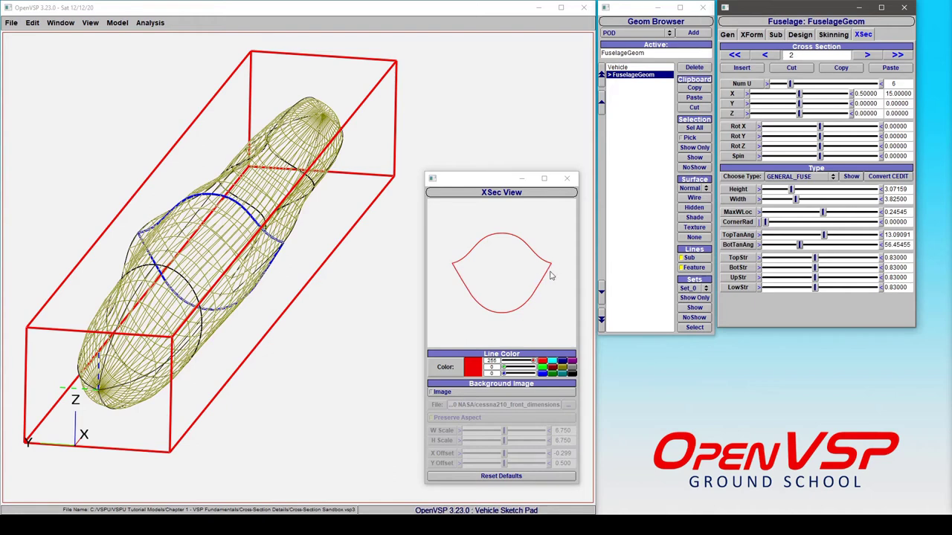
left_click_drag(766, 224, 780, 226)
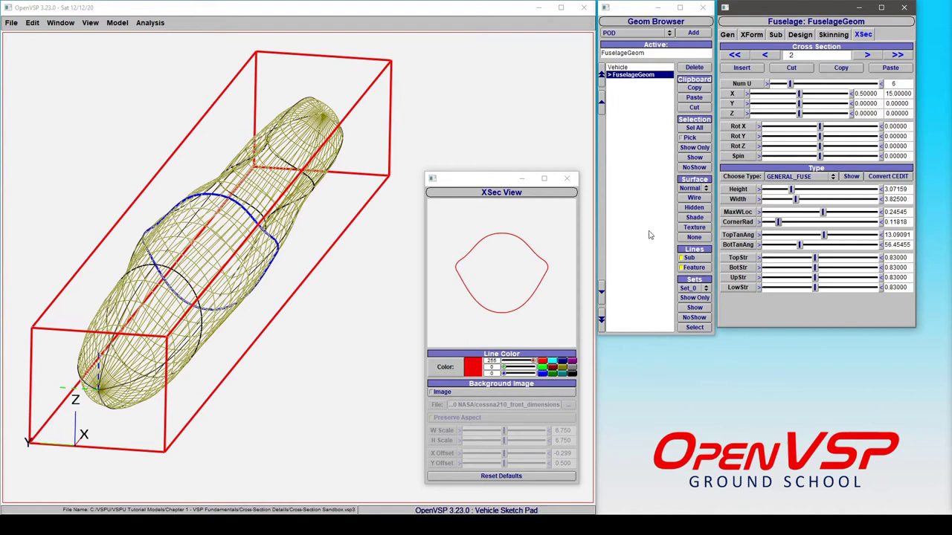
left_click_drag(779, 224, 759, 227)
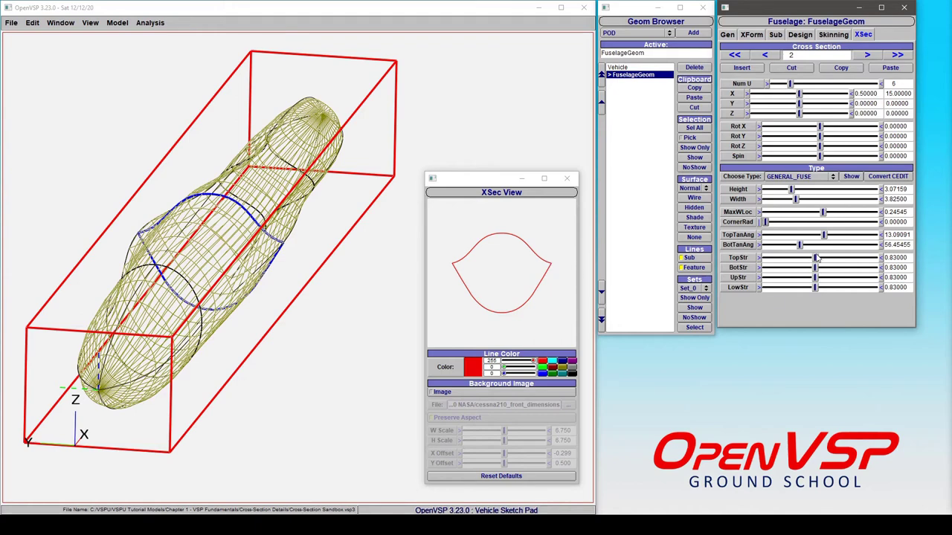
left_click_drag(816, 258, 861, 260)
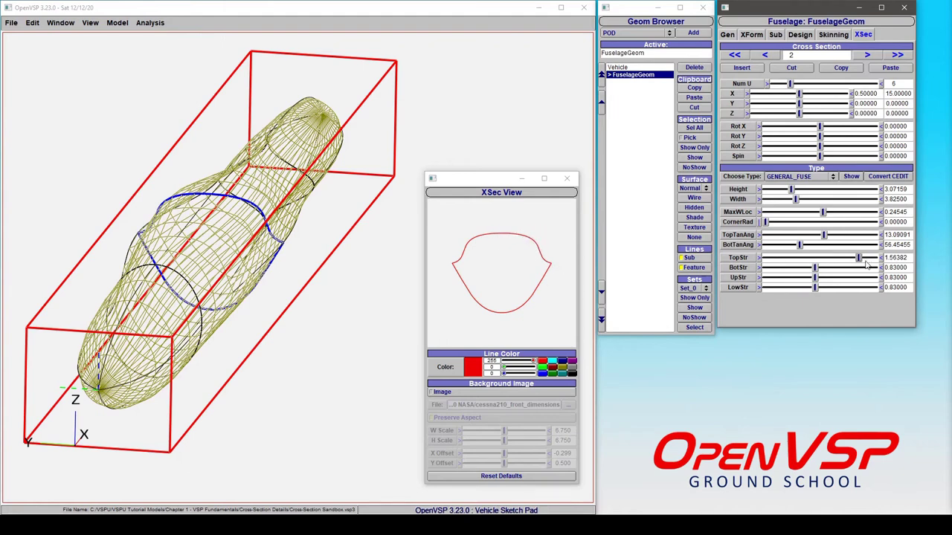
- Set TopStr to 1.11464 and BotStr to 0.69873 to fill out the section's bottom
left_click_drag(861, 260, 748, 274)
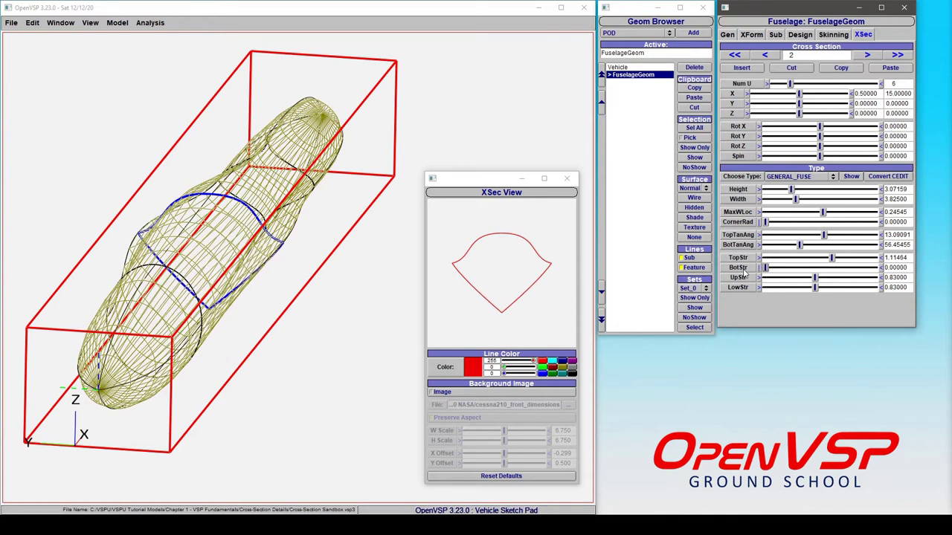
left_click_drag(760, 274, 767, 274)
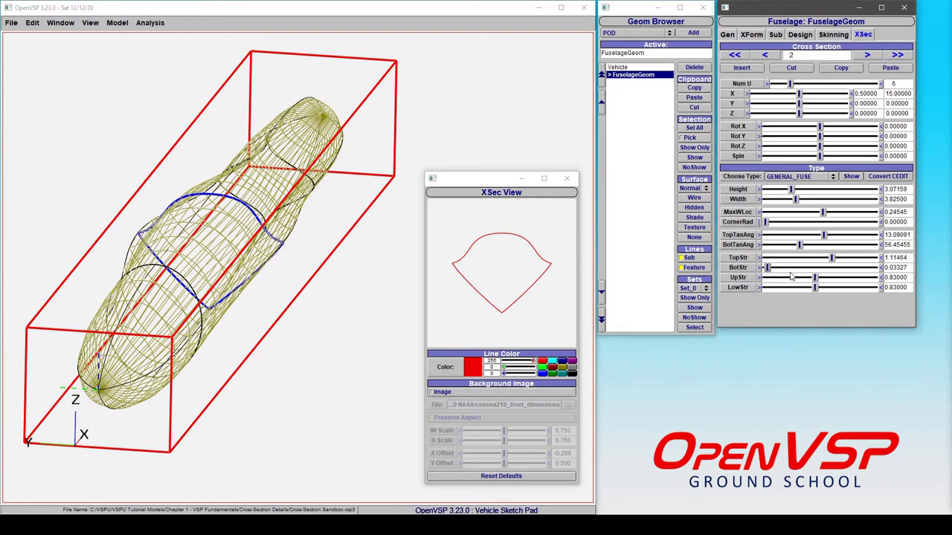
left_click_drag(768, 269, 807, 270)
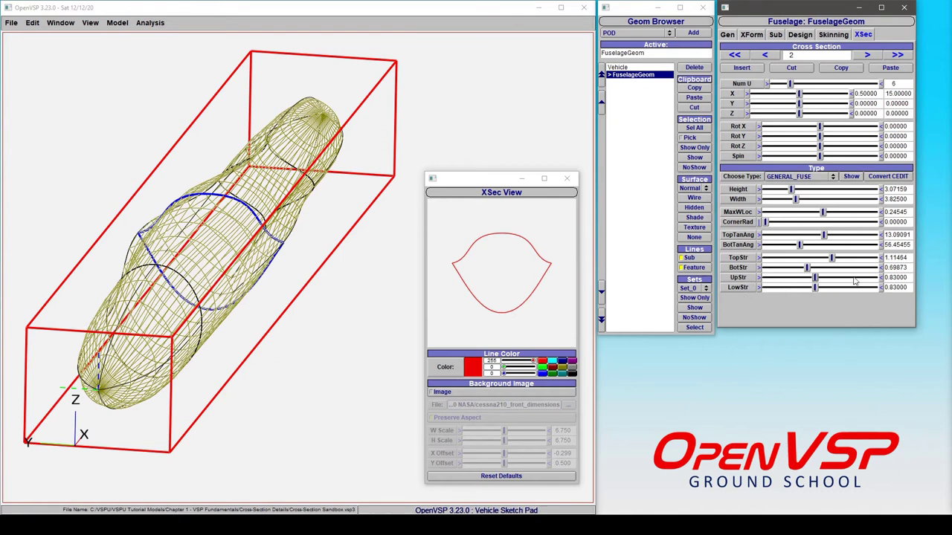
- Push UpStr to maximum, lower it to 0.93995, and show the Cessna front-view image
left_click_drag(844, 281, 879, 282)
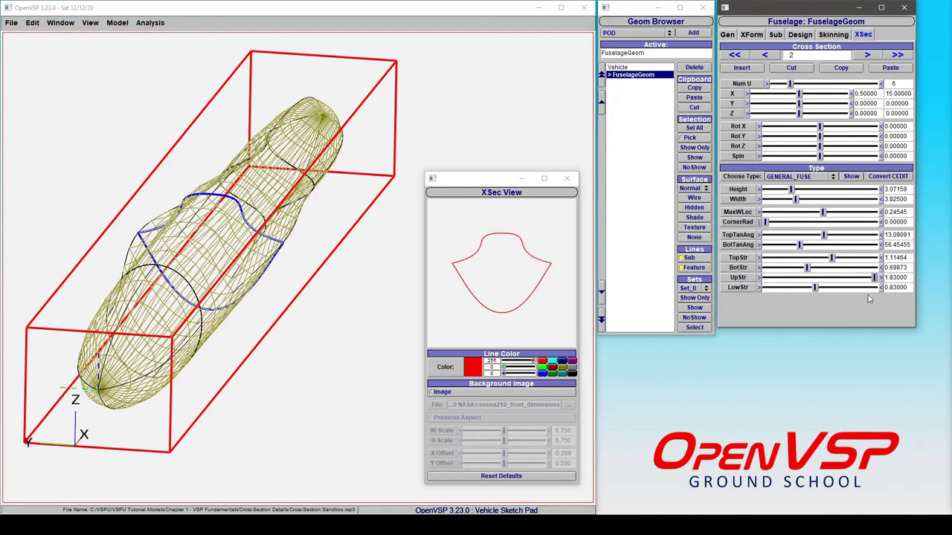
mouse_move(875, 281)
left_mouse_down()
mouse_move(829, 290)
mouse_move(861, 288)
left_mouse_up()
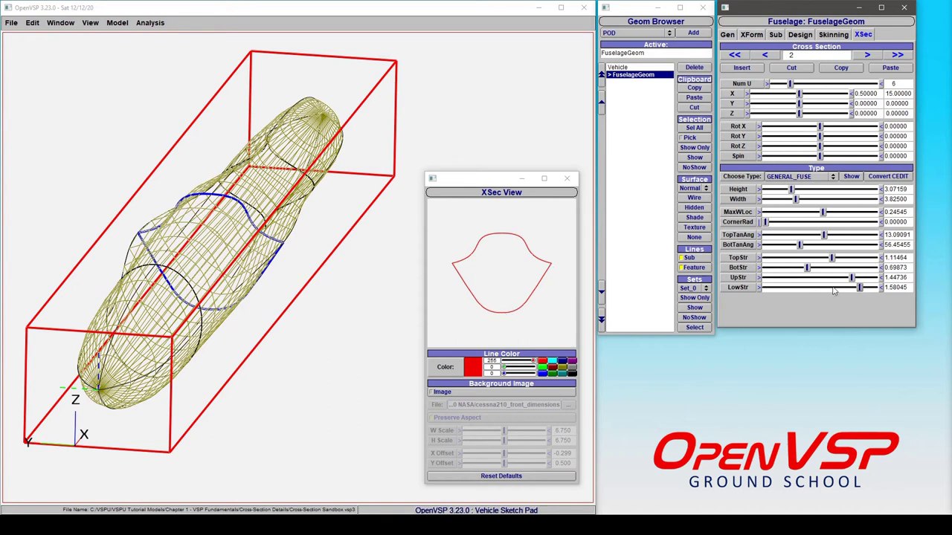
left_click_drag(851, 278, 819, 292)
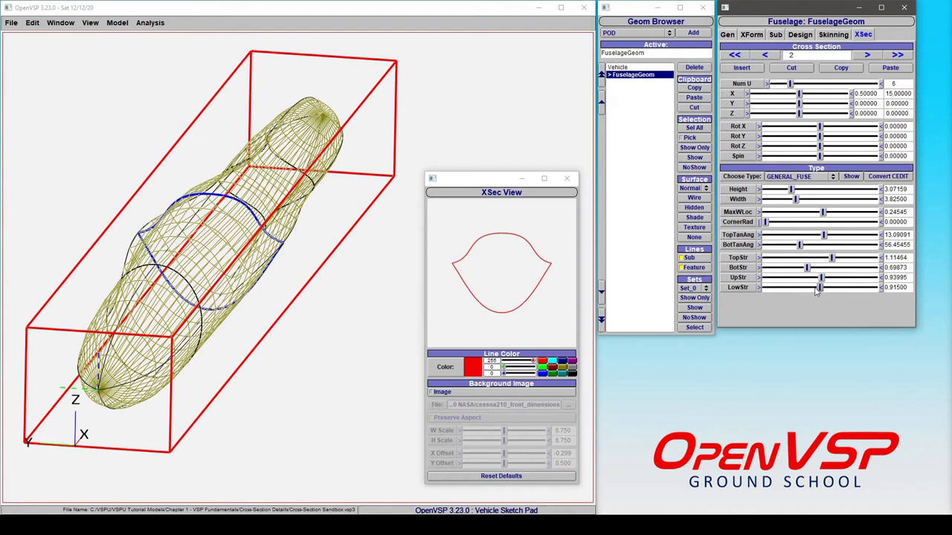
left_click(443, 393)
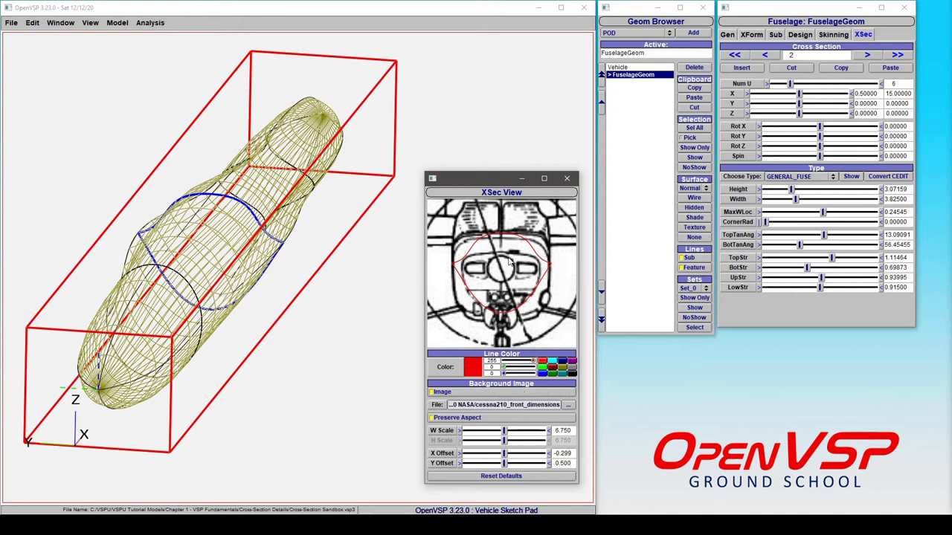
- Enter 90 for TopTanAng and BotTanAng, correcting a mistaken BotTanAng of 180
double_click(902, 234)
type("90")
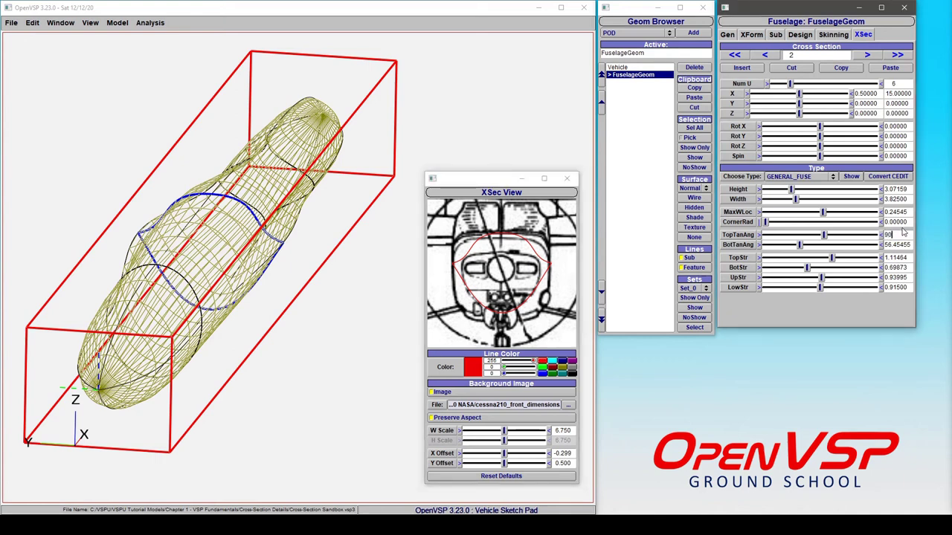
key("Return")
double_click(903, 245)
type("180")
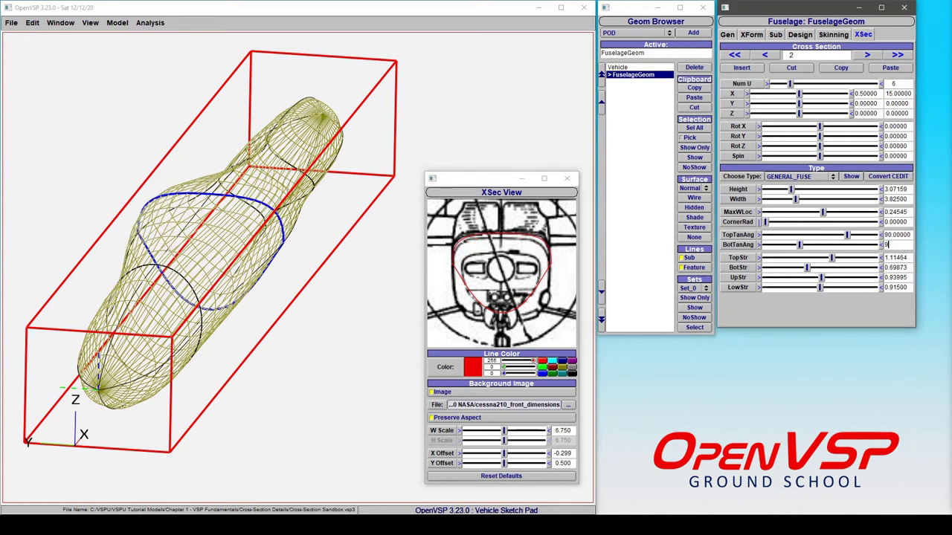
key("Return")
double_click(903, 244)
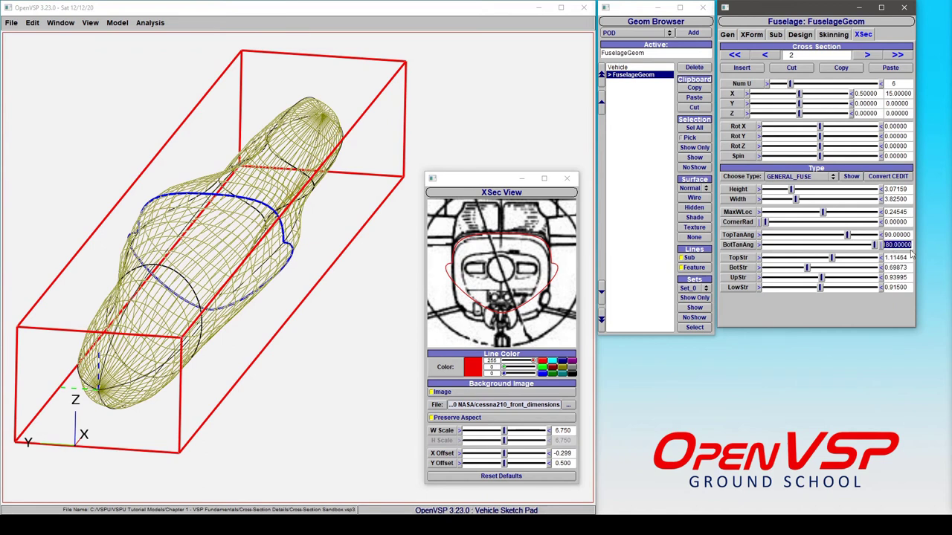
type("90")
key("Return")
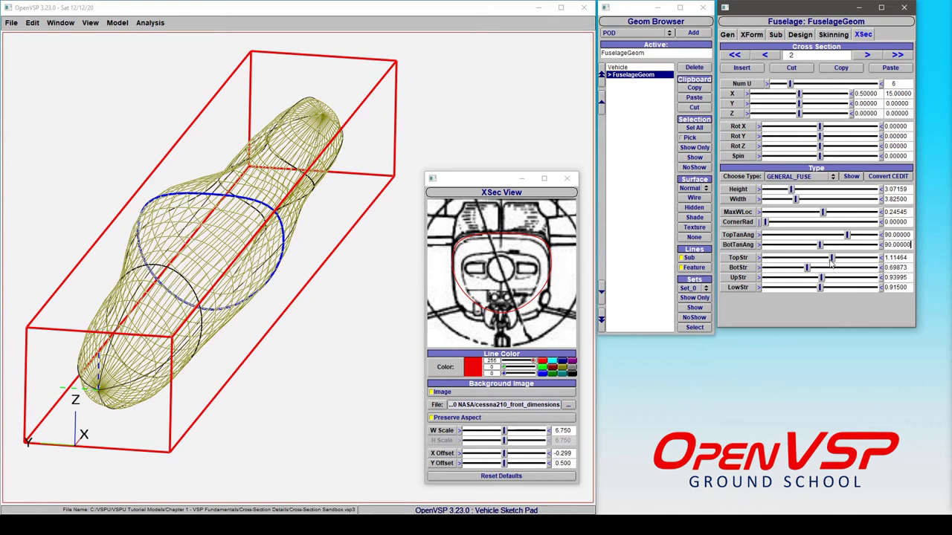
- Lower TopStr, raise LowStr to 1.83000 and BotStr to 1.00650 to match the Cessna outline
left_click_drag(833, 257, 834, 278)
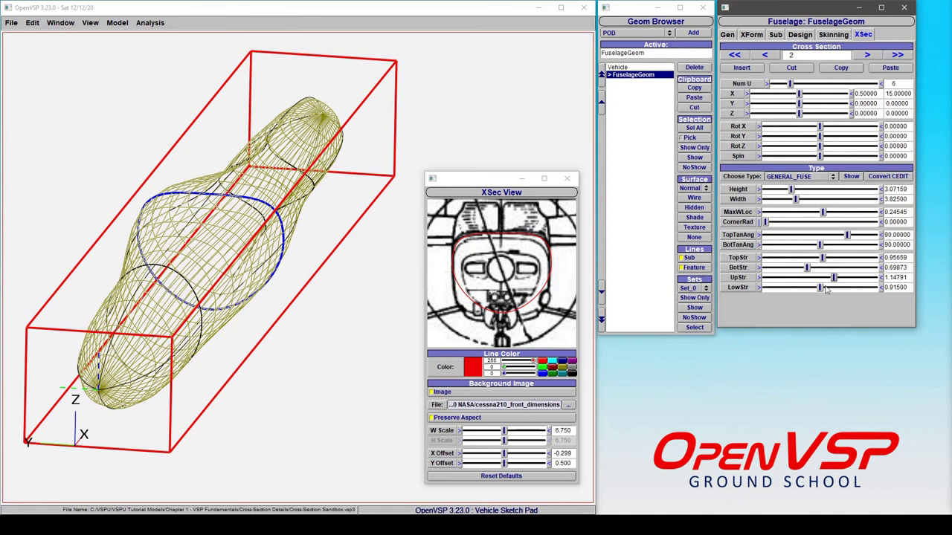
left_click_drag(819, 290, 881, 289)
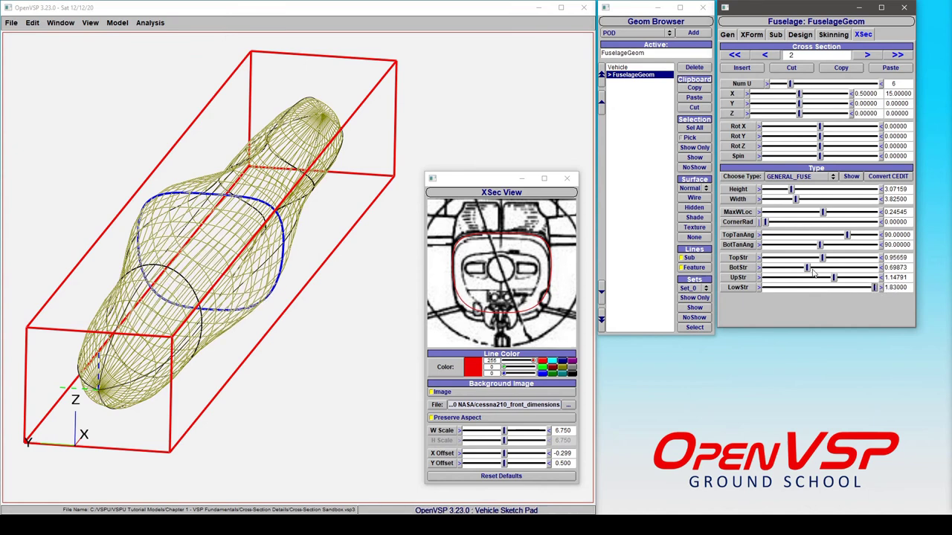
left_click_drag(810, 271, 827, 271)
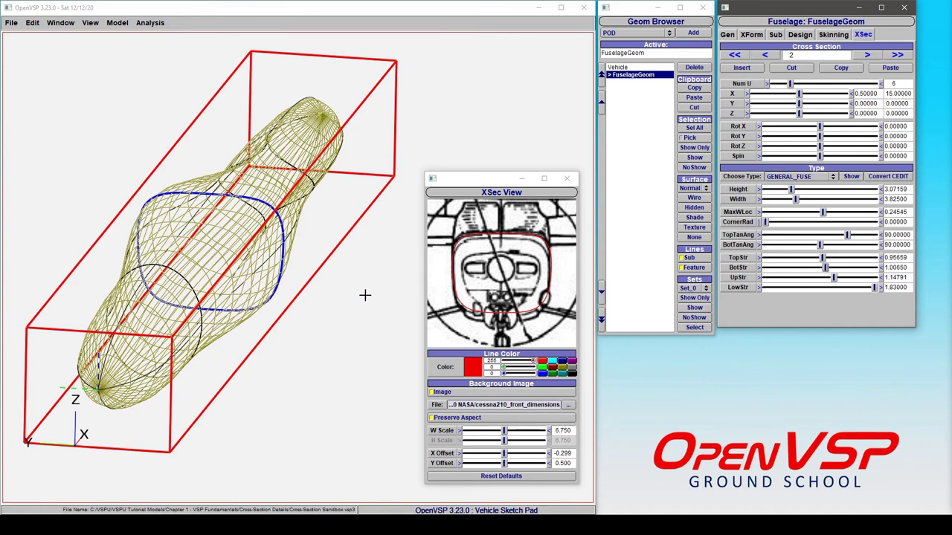